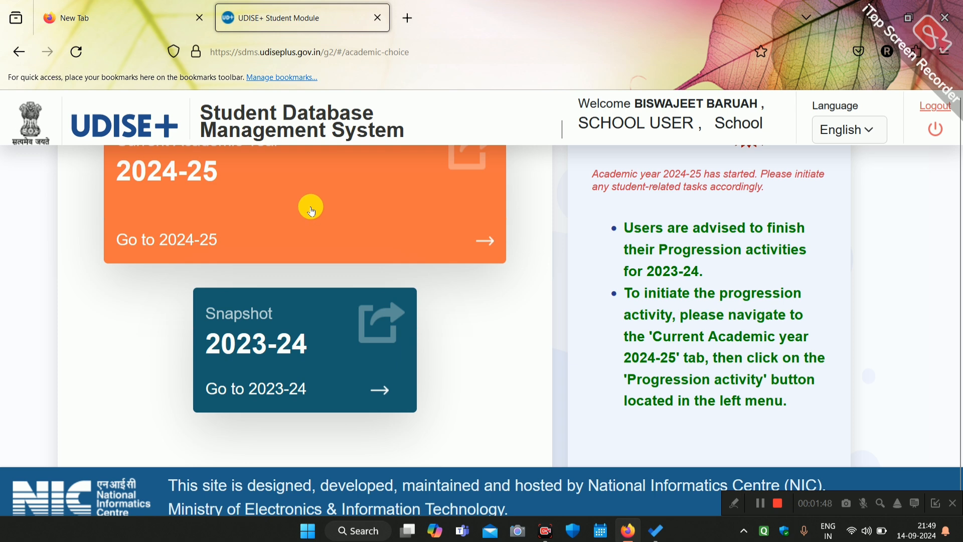
Open the 2024-25 academic year and bring up the student list for class UKG/KG2/PP1, section A.
{"action": "left_click", "coordinate": [489, 233]}
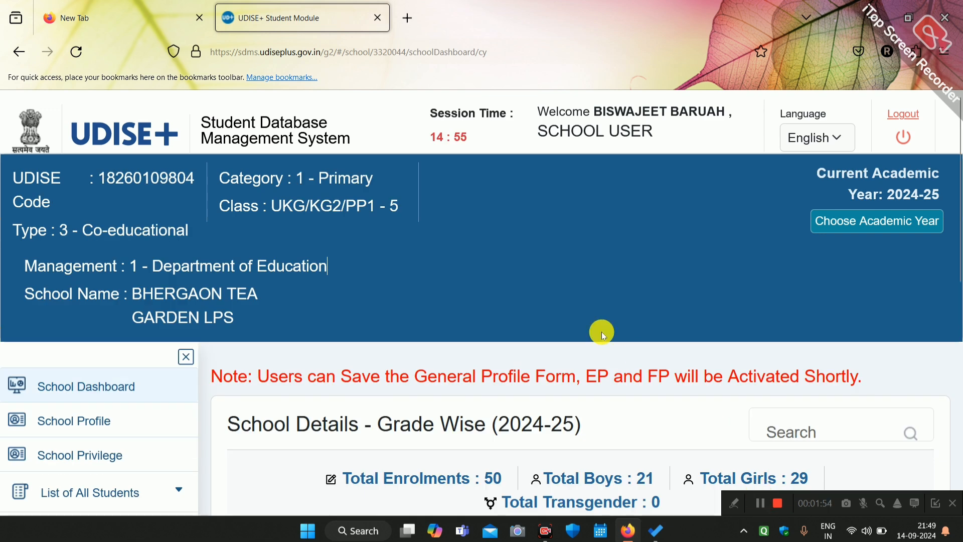
{"action": "middle_click", "coordinate": [550, 229]}
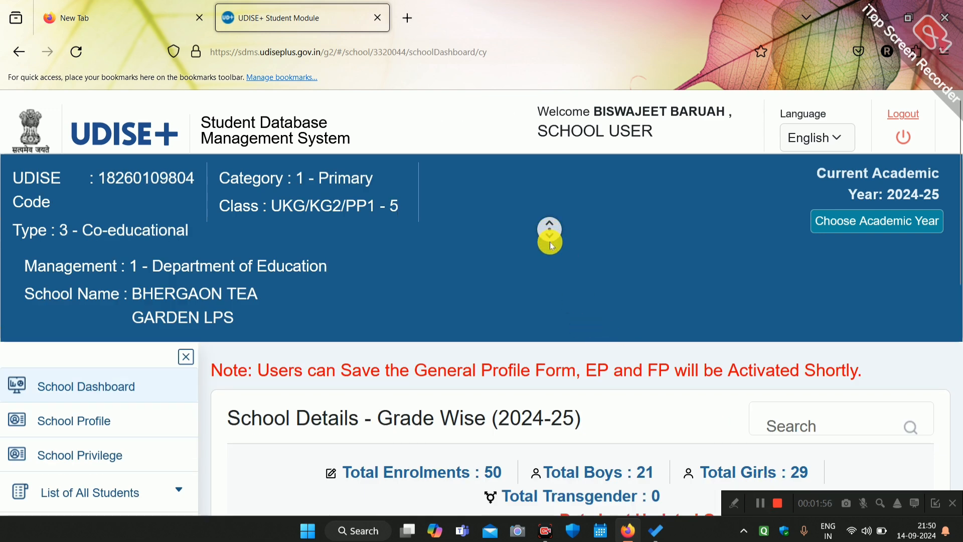
{"action": "middle_click", "coordinate": [550, 243]}
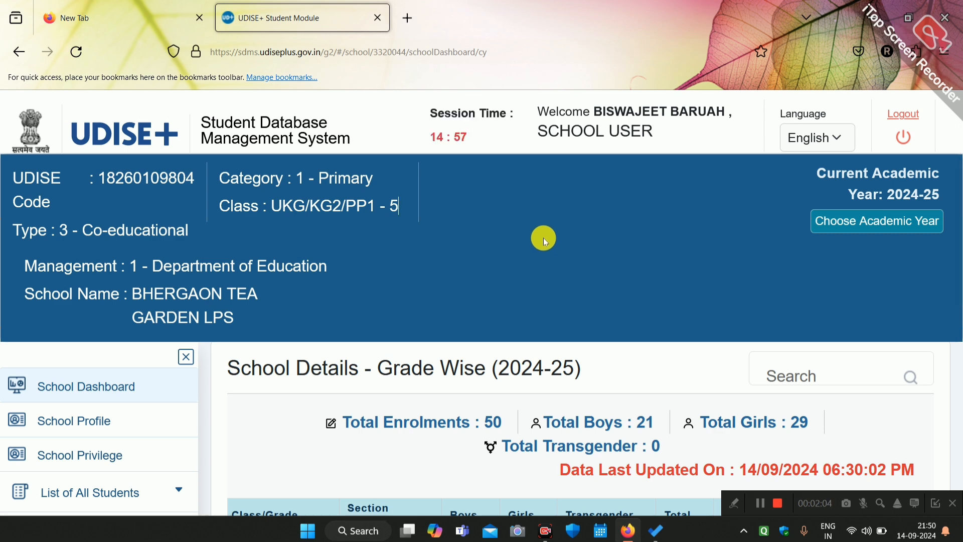
{"action": "scroll", "coordinate": [543, 238], "scroll_direction": "down", "scroll_amount": 2}
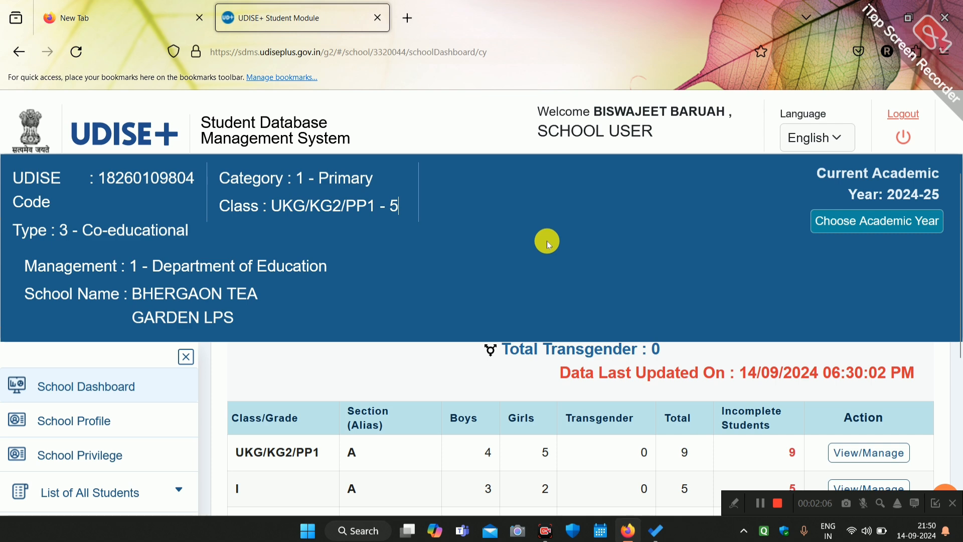
{"action": "middle_click", "coordinate": [546, 239]}
{"action": "scroll", "coordinate": [550, 251], "scroll_direction": "down", "scroll_amount": 1}
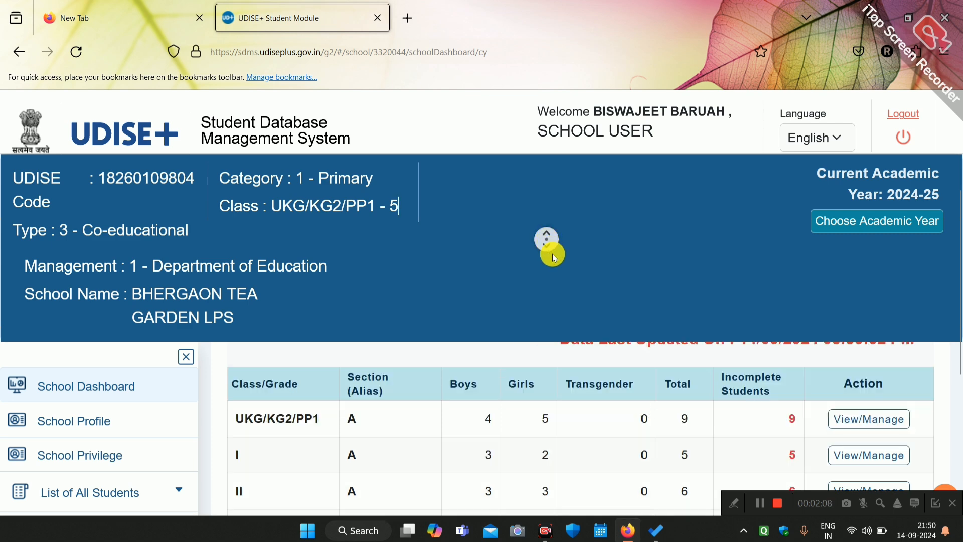
{"action": "middle_click", "coordinate": [552, 261]}
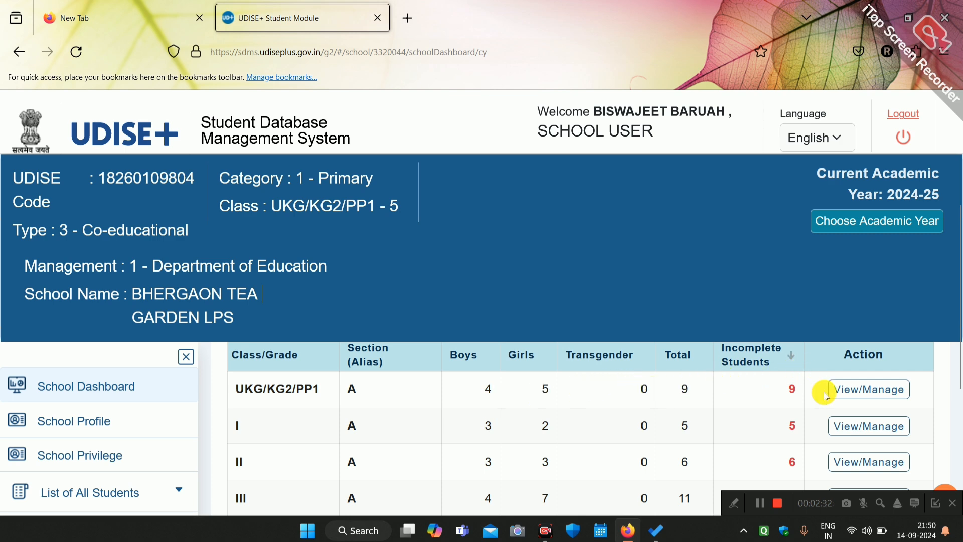
{"action": "left_click", "coordinate": [866, 395]}
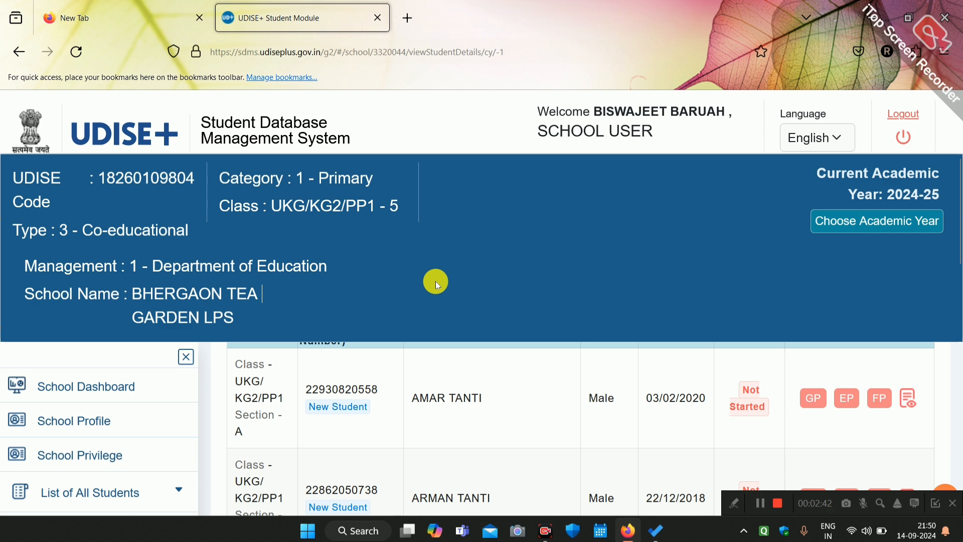
Look through the UKG/KG2/PP1 students and open the General Profile (GP) form of the female student without a New Student tag.
{"action": "middle_click", "coordinate": [435, 280]}
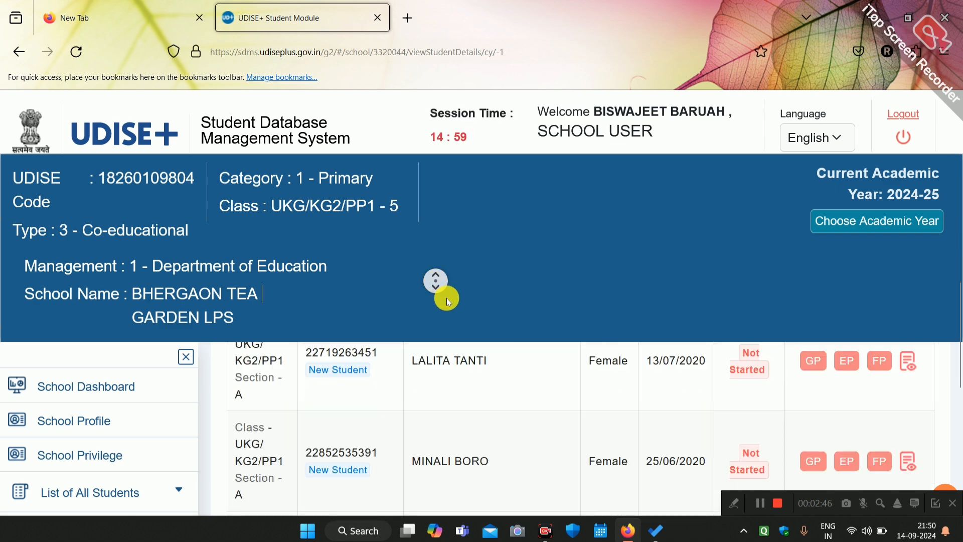
{"action": "middle_click", "coordinate": [457, 303]}
{"action": "middle_click", "coordinate": [489, 312]}
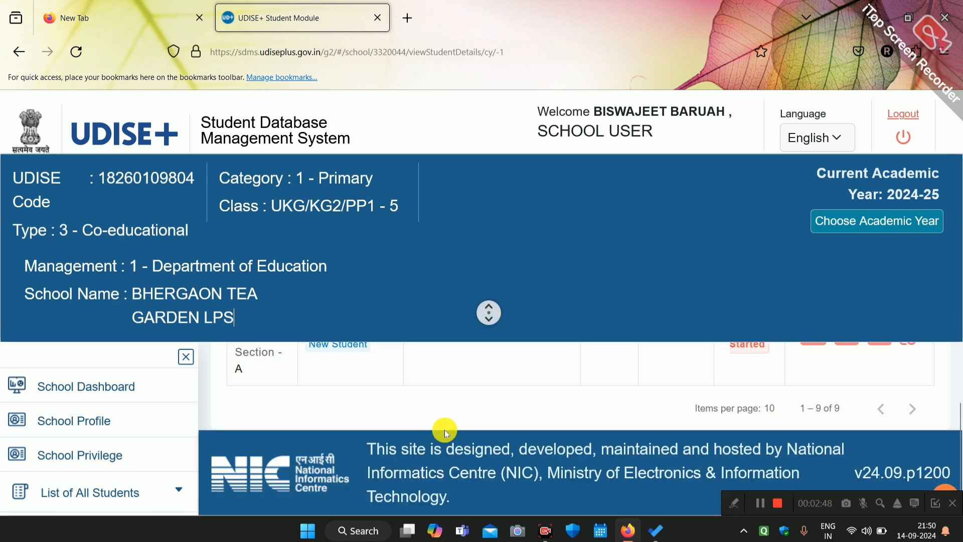
{"action": "middle_click", "coordinate": [561, 334]}
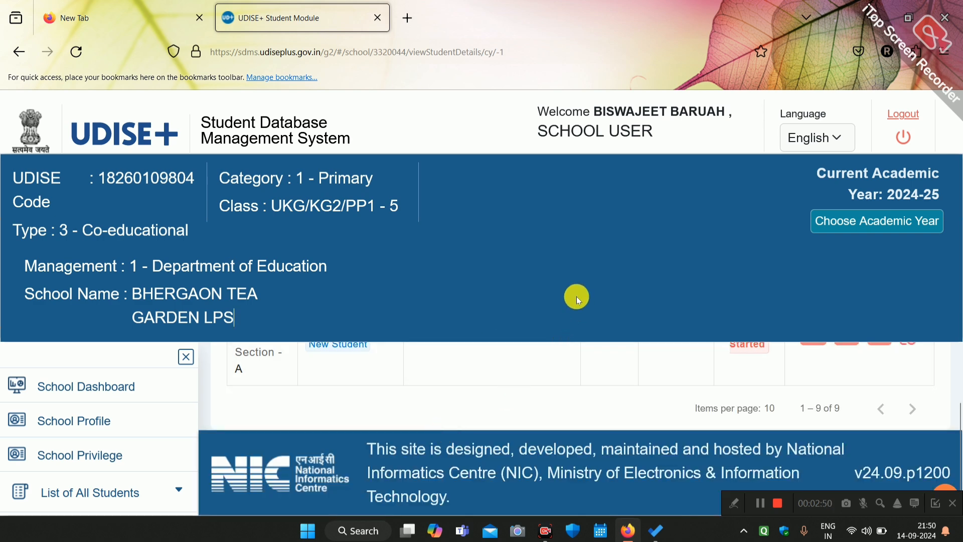
{"action": "middle_click", "coordinate": [564, 325]}
{"action": "middle_click", "coordinate": [526, 362]}
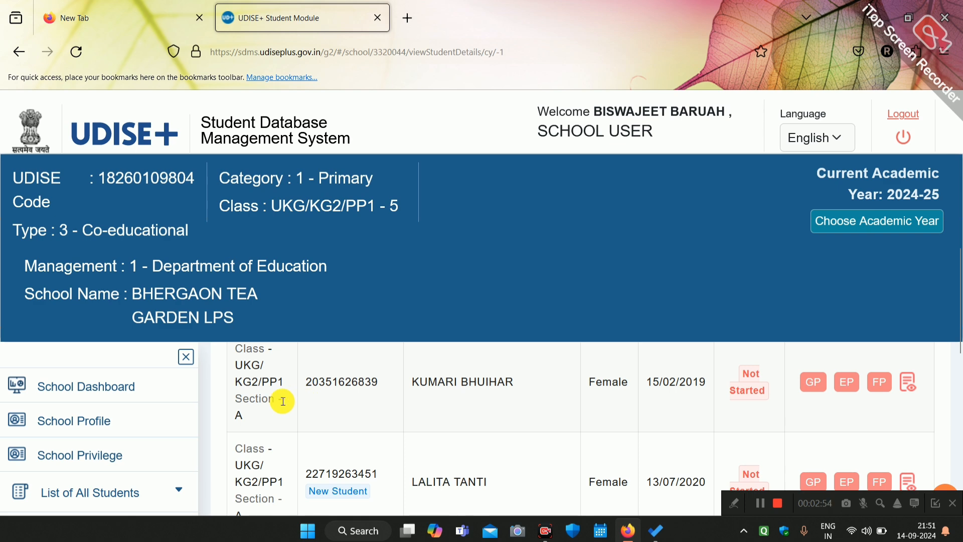
{"action": "middle_click", "coordinate": [531, 406]}
{"action": "left_click", "coordinate": [701, 414]}
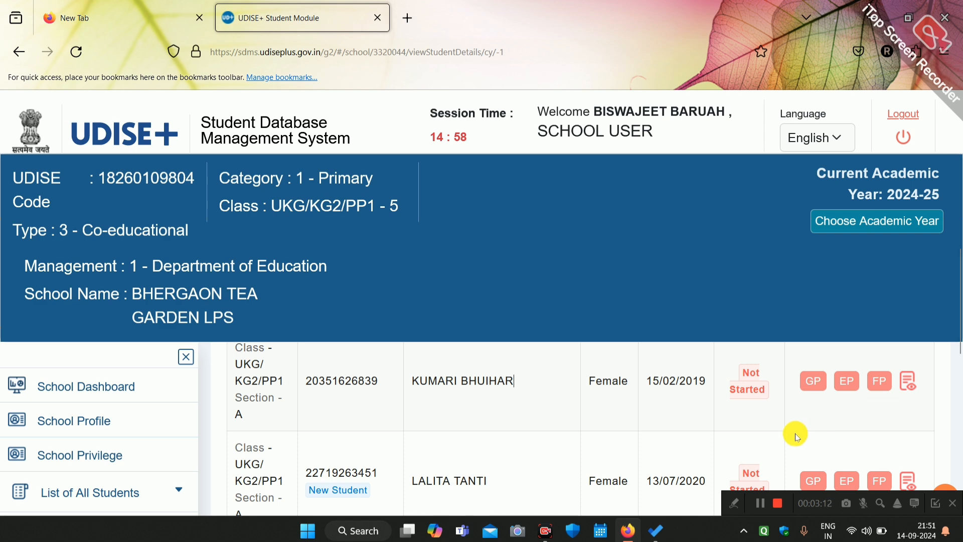
{"action": "scroll", "coordinate": [890, 393], "scroll_direction": "up", "scroll_amount": 5}
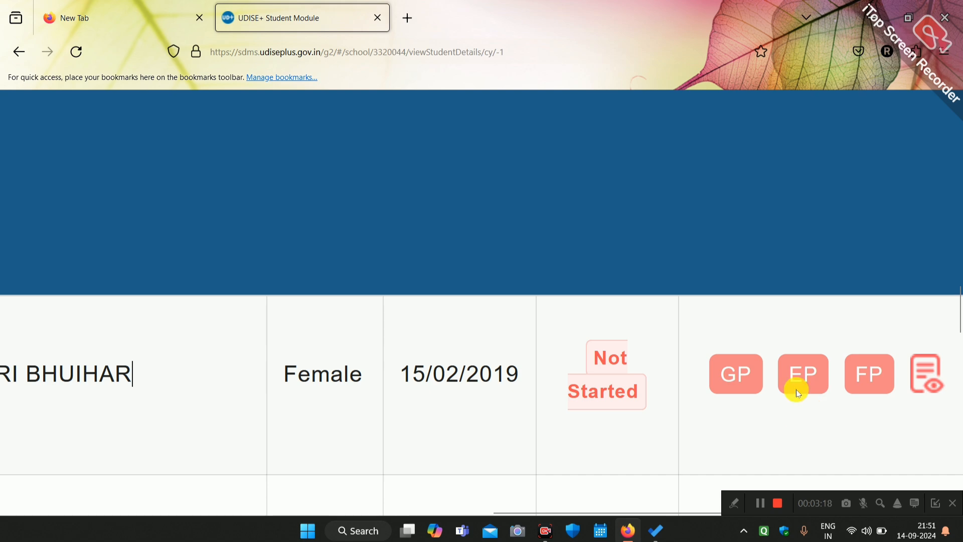
{"action": "middle_click", "coordinate": [791, 323]}
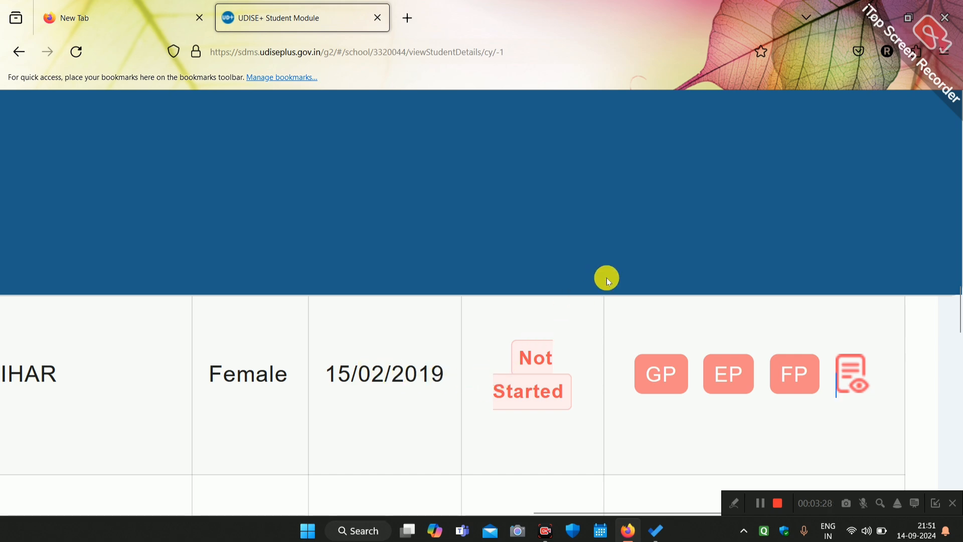
{"action": "left_click", "coordinate": [660, 372]}
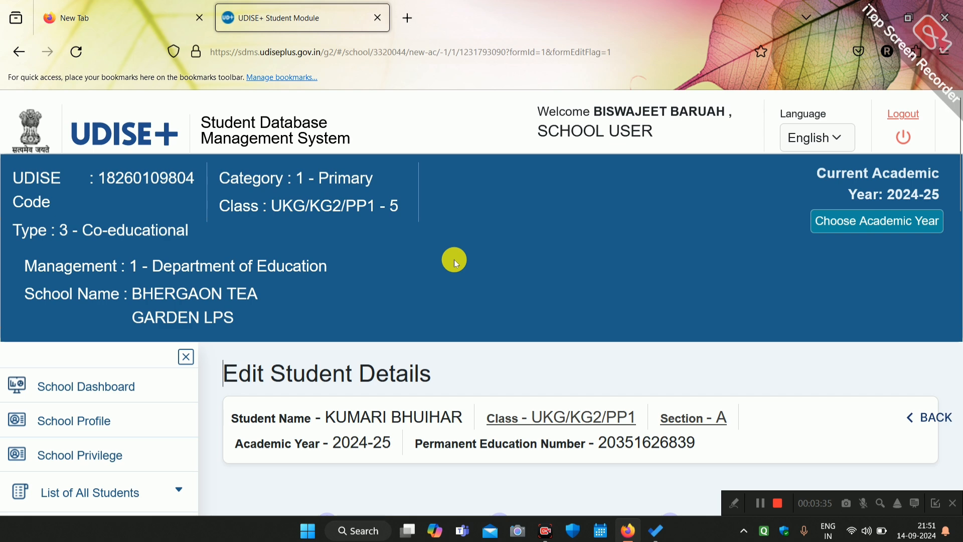
Review the student's General Profile fields, save the form and dismiss the confirmation.
{"action": "middle_click", "coordinate": [454, 260]}
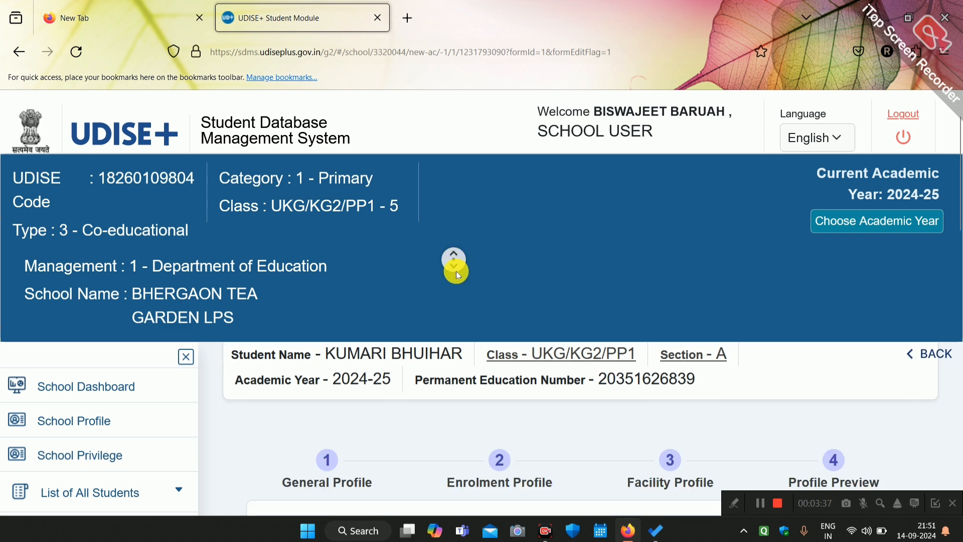
{"action": "middle_click", "coordinate": [465, 267]}
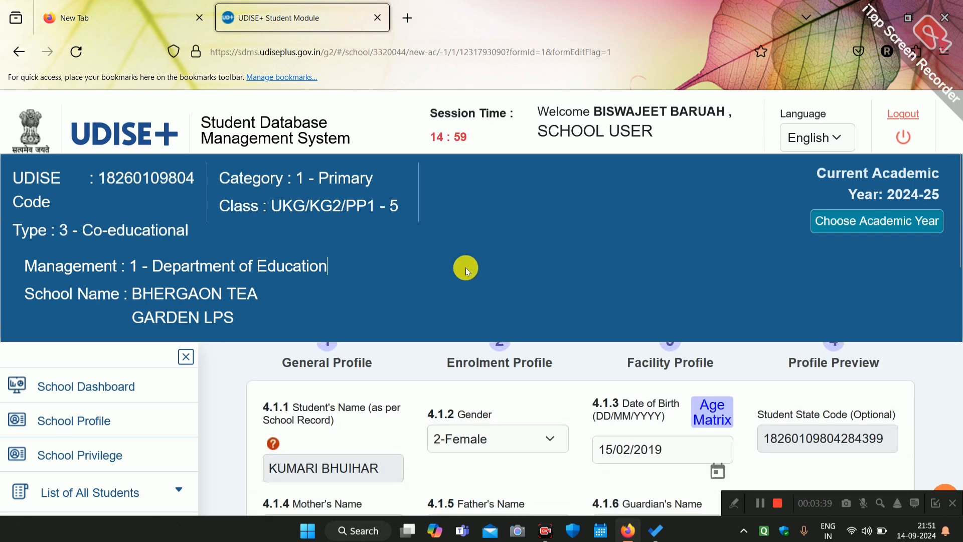
{"action": "middle_click", "coordinate": [501, 242]}
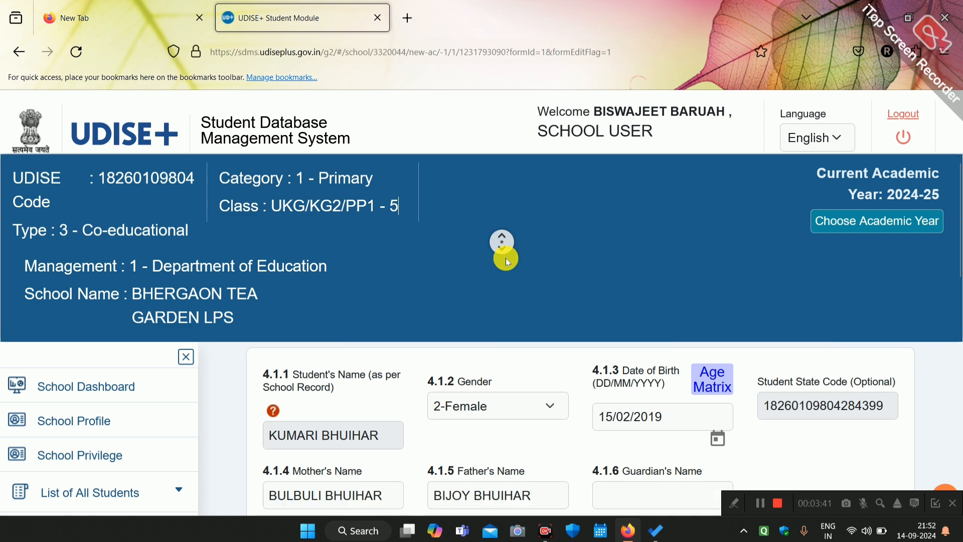
{"action": "middle_click", "coordinate": [507, 259]}
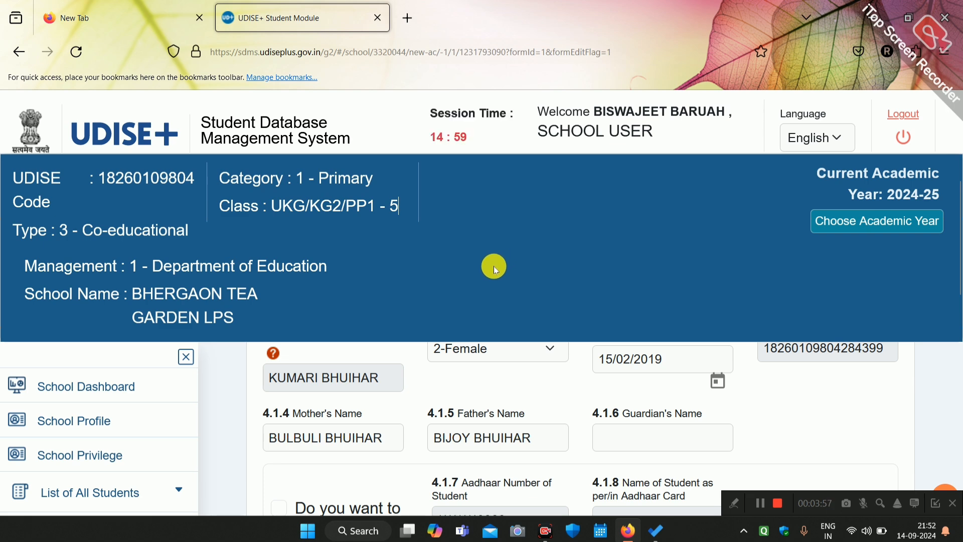
{"action": "middle_click", "coordinate": [493, 265]}
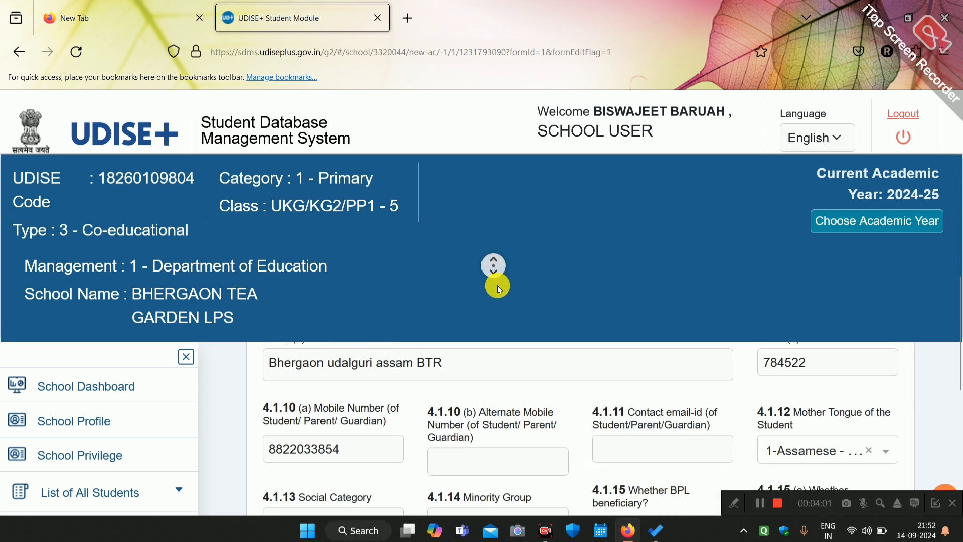
{"action": "middle_click", "coordinate": [498, 285]}
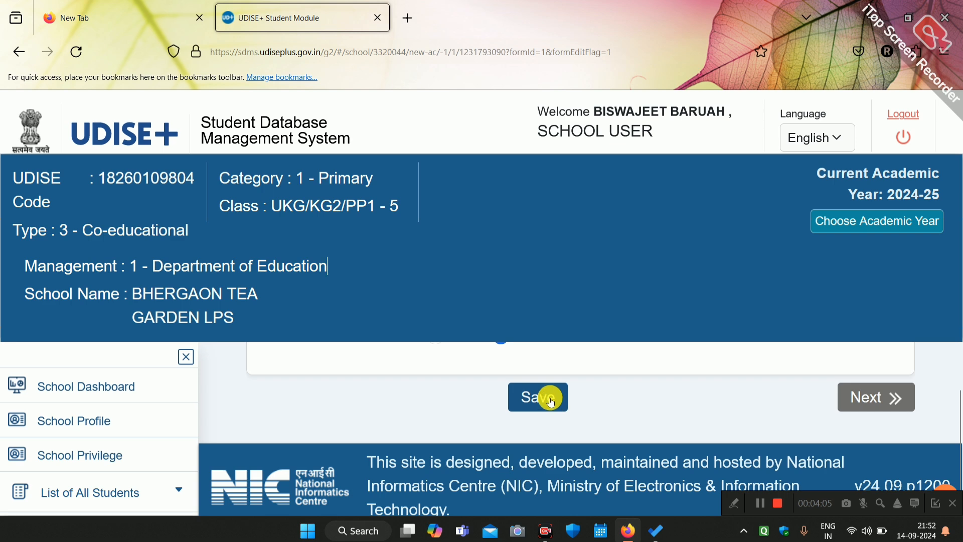
{"action": "left_click", "coordinate": [761, 504]}
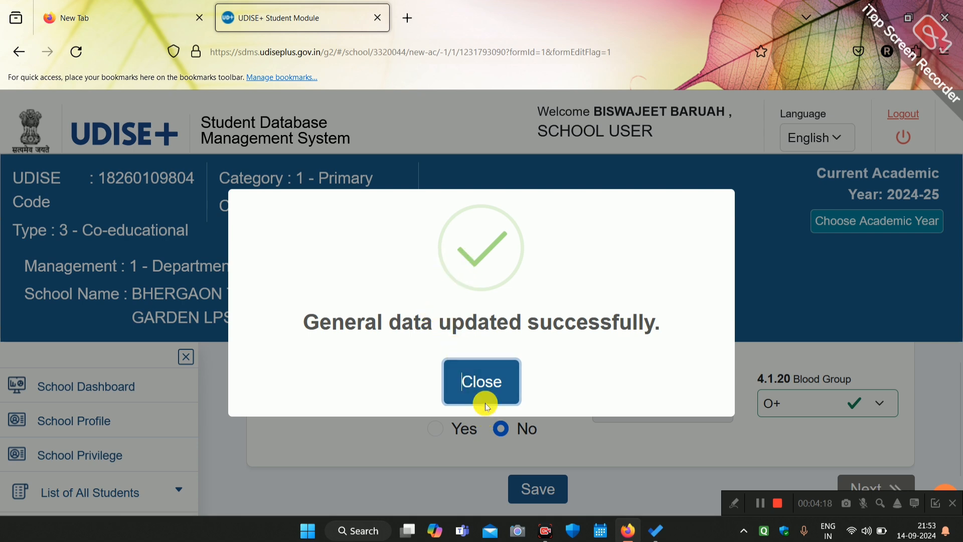
{"action": "left_click", "coordinate": [481, 380]}
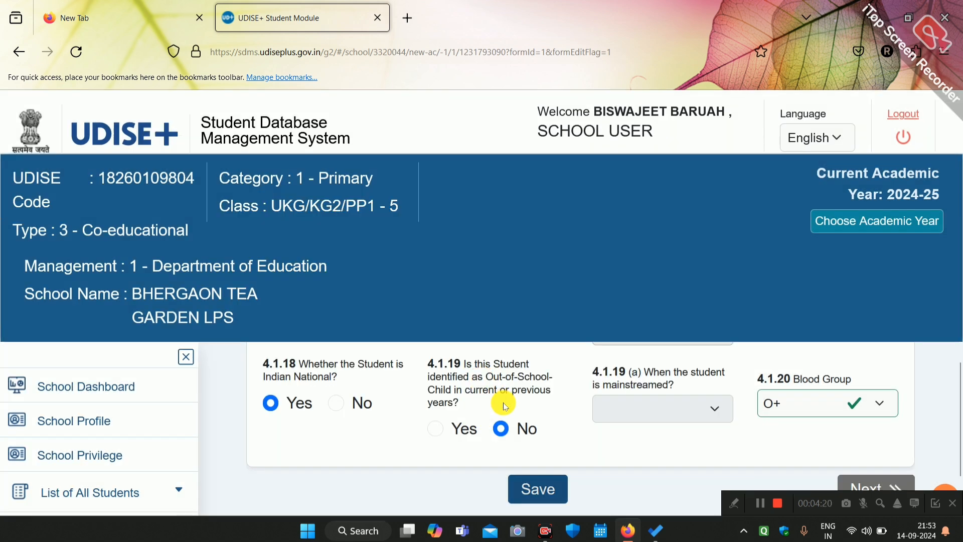
Proceed to the student's Enrolment Profile and review its admission, language and previous-year fields down to the end of the form.
{"action": "scroll", "coordinate": [504, 403], "scroll_direction": "down", "scroll_amount": 1}
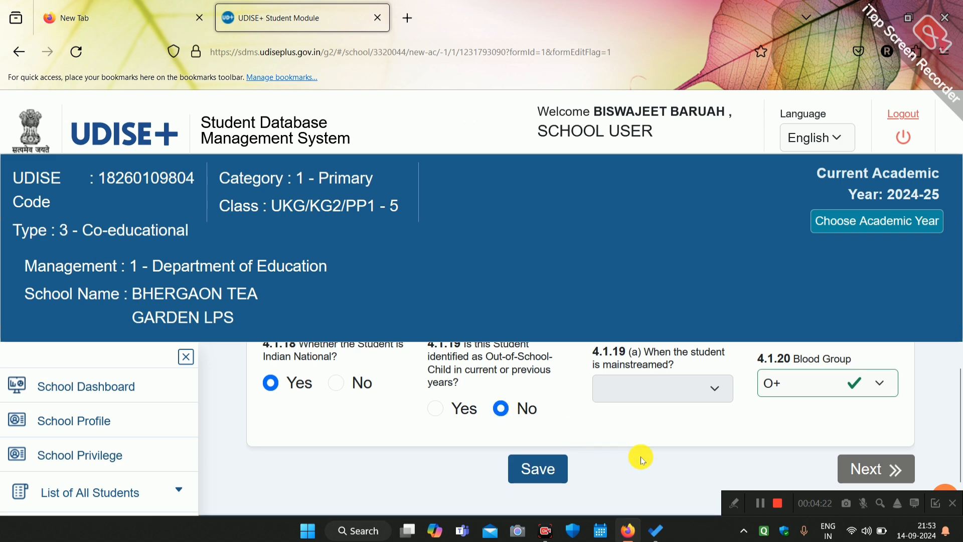
{"action": "left_click", "coordinate": [891, 468]}
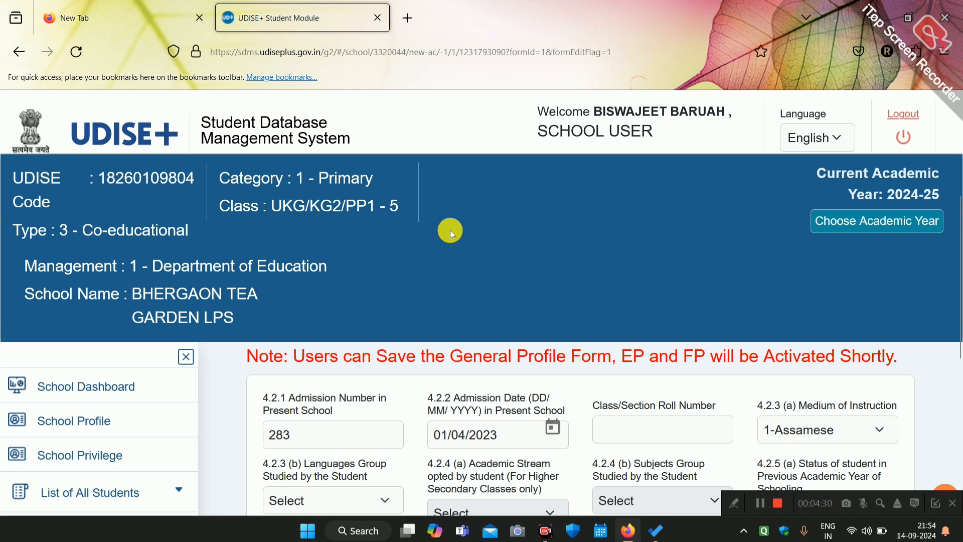
{"action": "middle_click", "coordinate": [452, 229]}
{"action": "scroll", "coordinate": [463, 248], "scroll_direction": "down", "scroll_amount": 5}
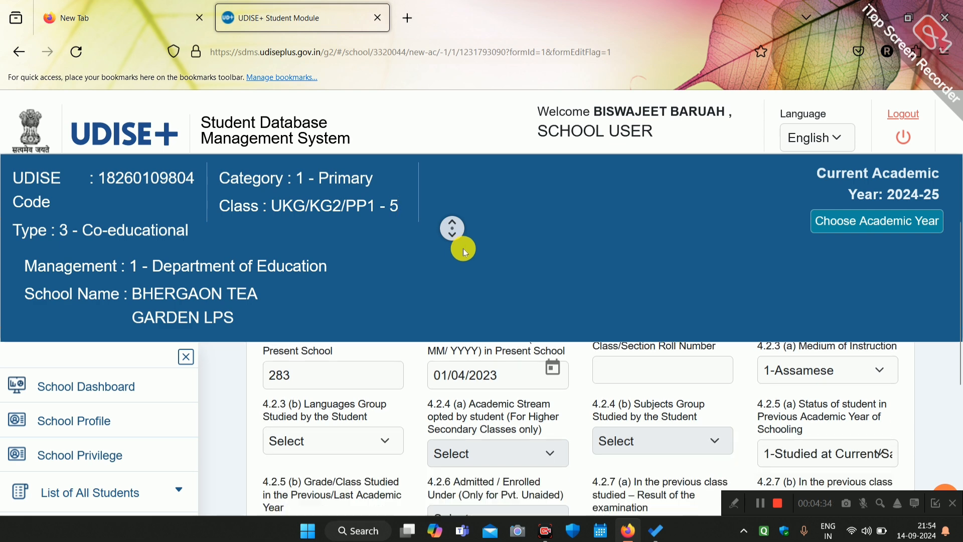
{"action": "scroll", "coordinate": [462, 248], "scroll_direction": "down", "scroll_amount": 3}
{"action": "middle_click", "coordinate": [463, 248]}
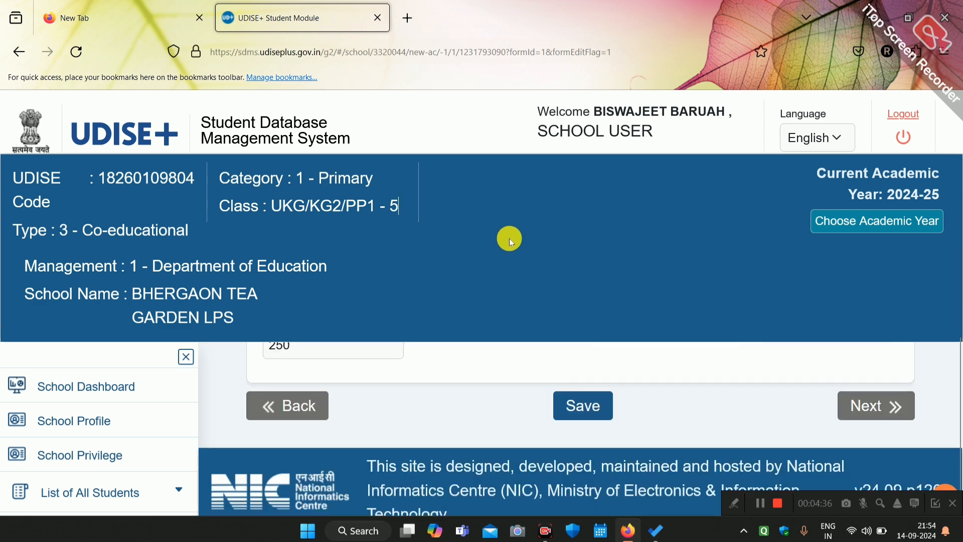
{"action": "left_click", "coordinate": [759, 503]}
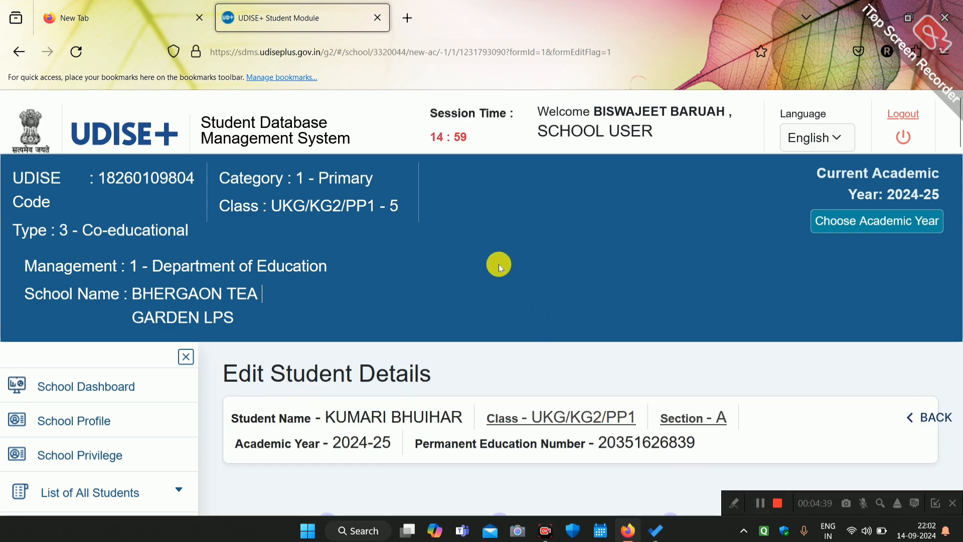
Review the student's Profile Preview, including height, weight and the remaining facility details, down to the Complete Data option.
{"action": "middle_click", "coordinate": [494, 240]}
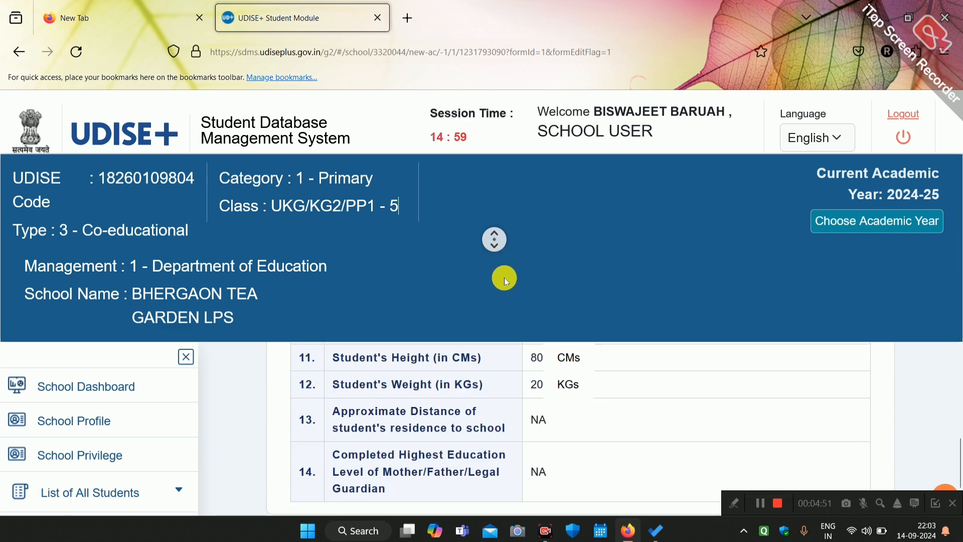
{"action": "middle_click", "coordinate": [504, 278]}
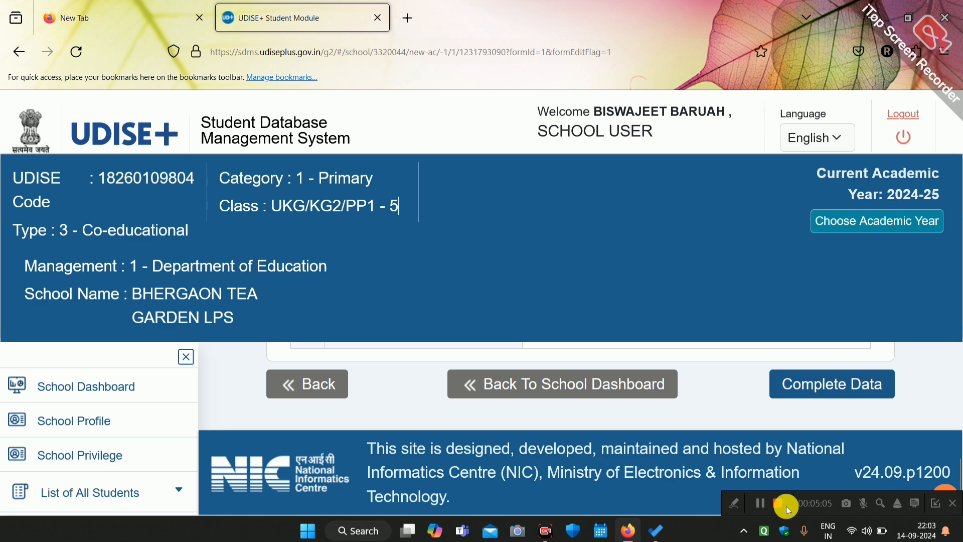
{"action": "left_click", "coordinate": [761, 504]}
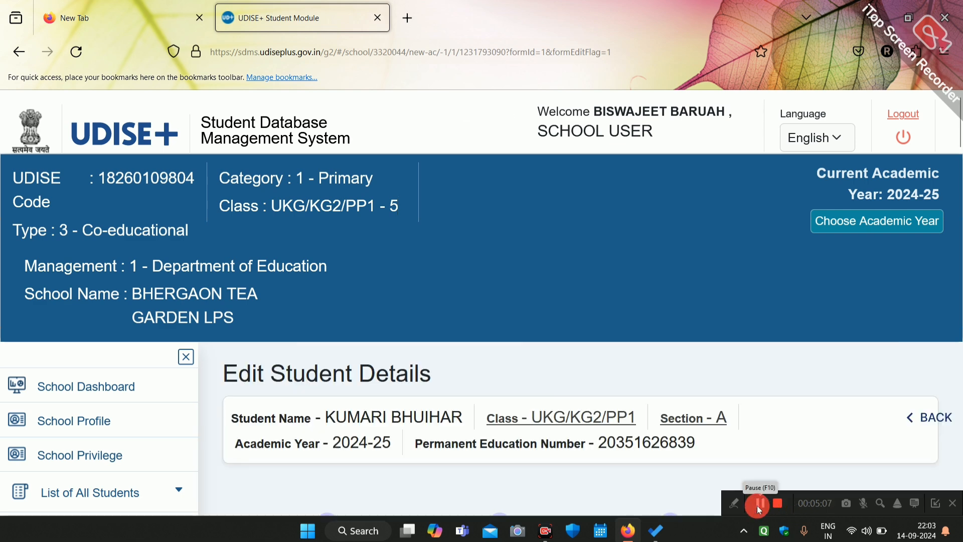